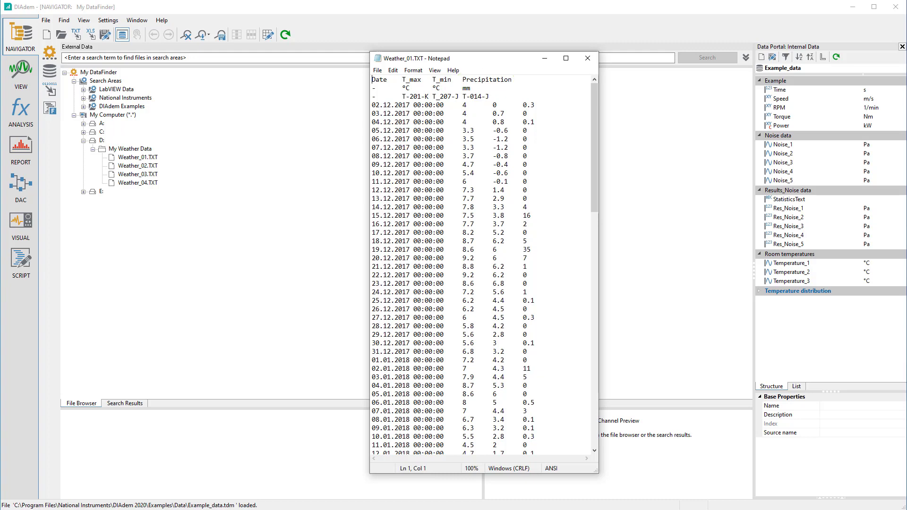
Close the Notepad view of Weather_01.TXT and clear all internal data from DIAdem's Data Portal
{"action": "left_click", "coordinate": [589, 60]}
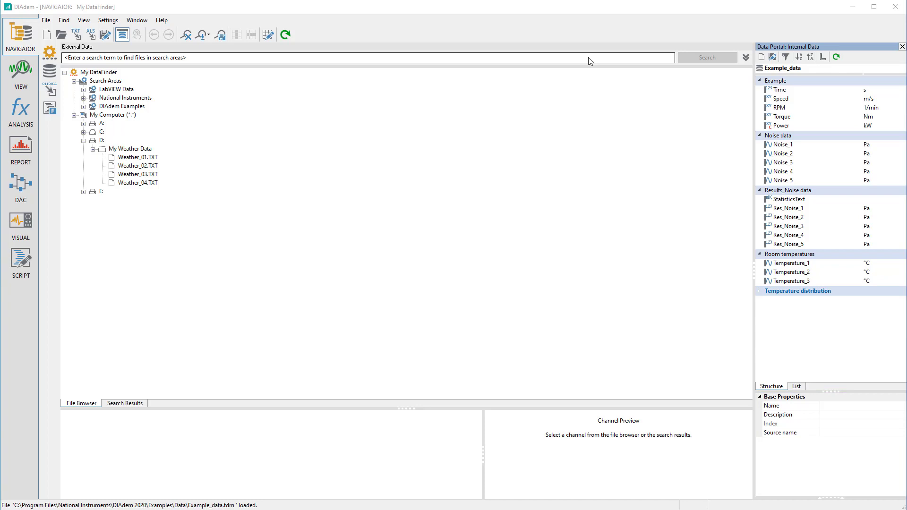
{"action": "left_click", "coordinate": [763, 57]}
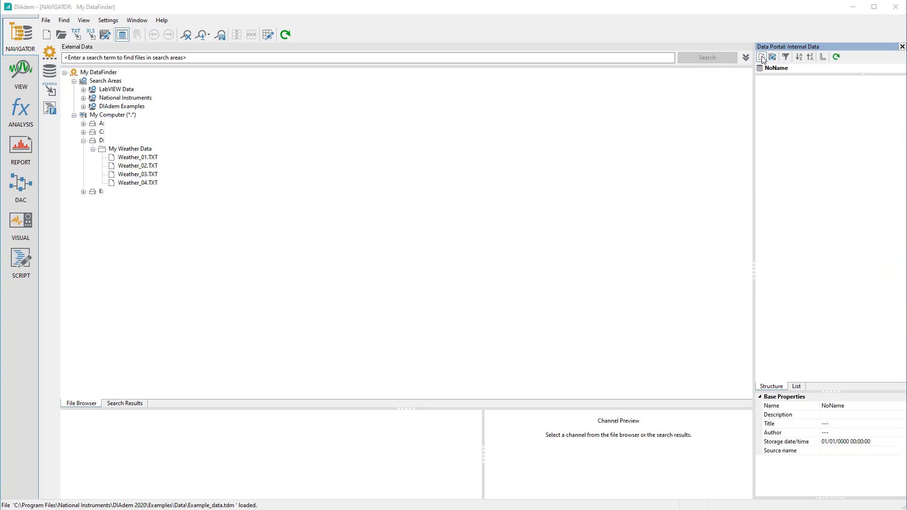
Start the DataPlugin Wizard for Weather_01.TXT in the My Weather Data folder
{"action": "left_click", "coordinate": [132, 159]}
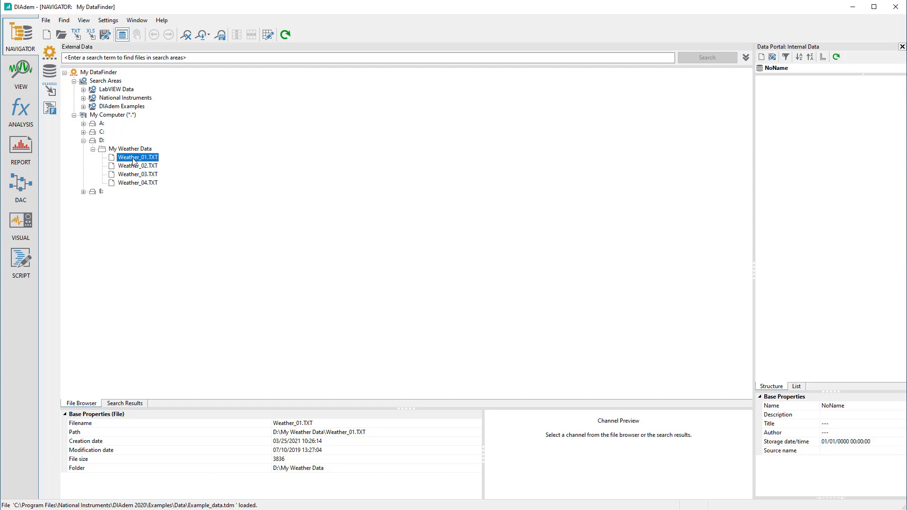
{"action": "right_click", "coordinate": [134, 162]}
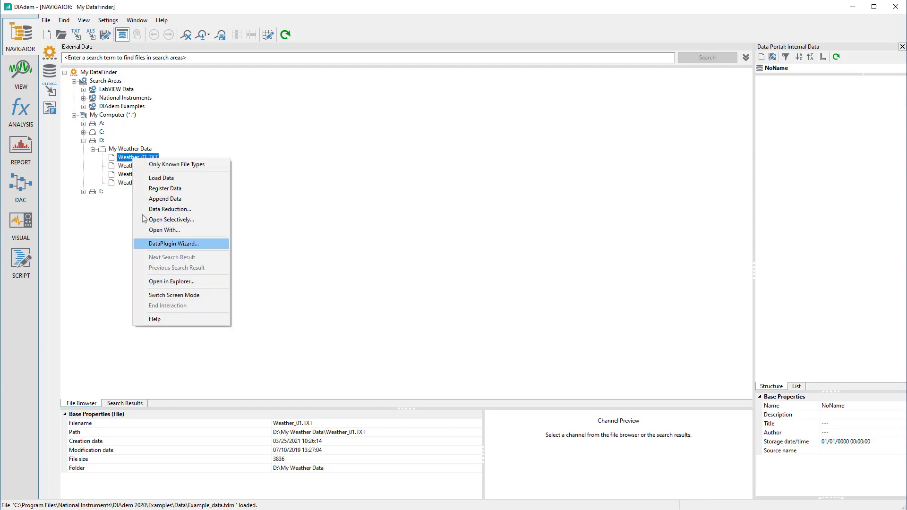
{"action": "left_click", "coordinate": [149, 244]}
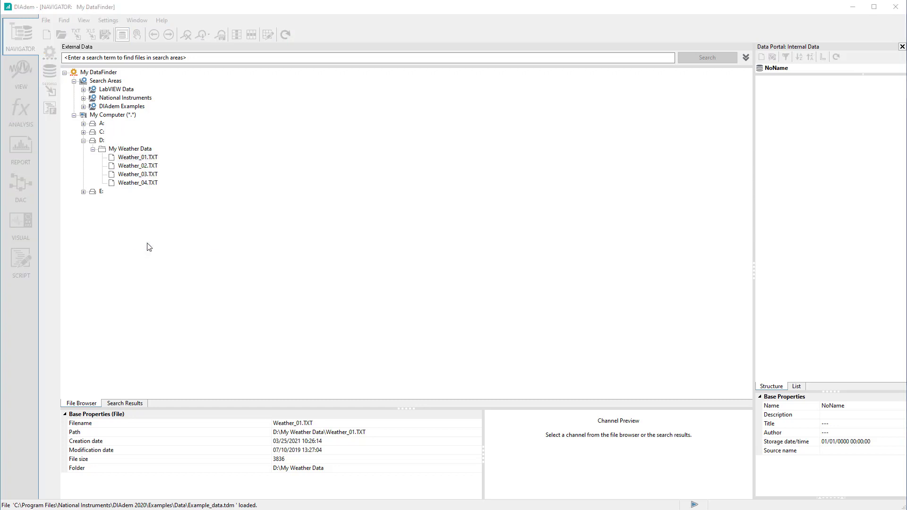
{"action": "left_click_drag", "start_coordinate": [319, 130], "coordinate": [178, 71]}
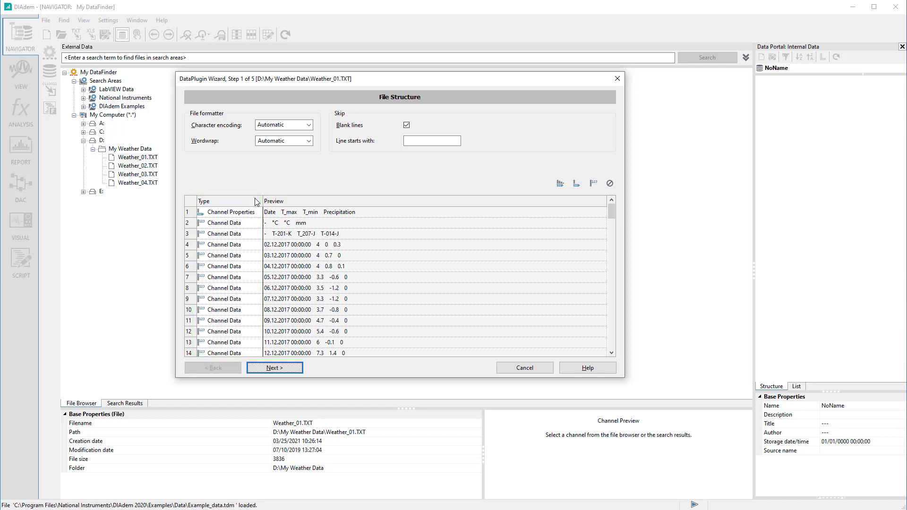
Define lines 2 and 3 of the file structure as Channel Properties and advance past Group Properties to the Channel Properties page
{"action": "left_click", "coordinate": [258, 225]}
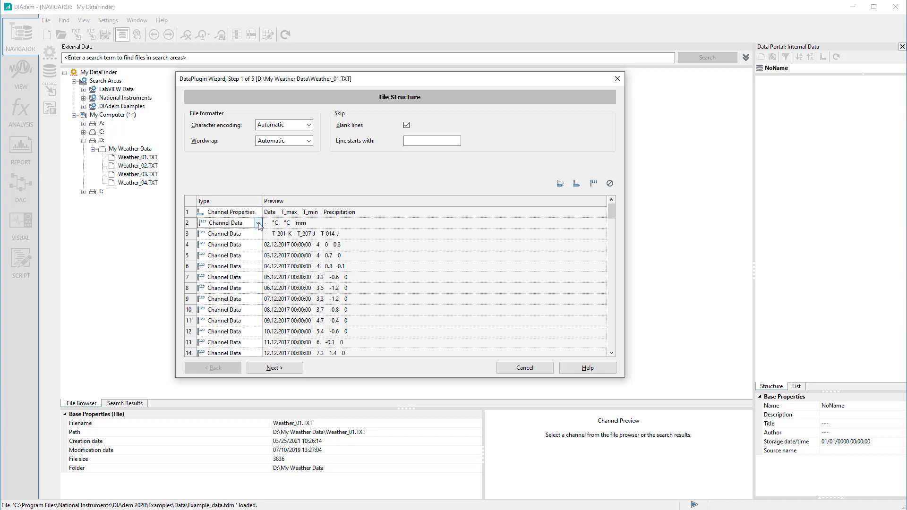
{"action": "left_click", "coordinate": [260, 225]}
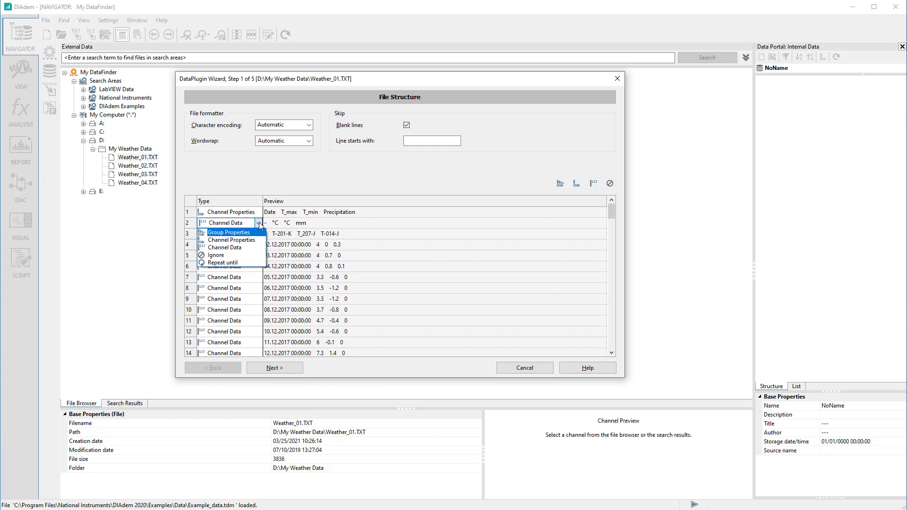
{"action": "left_click", "coordinate": [263, 240]}
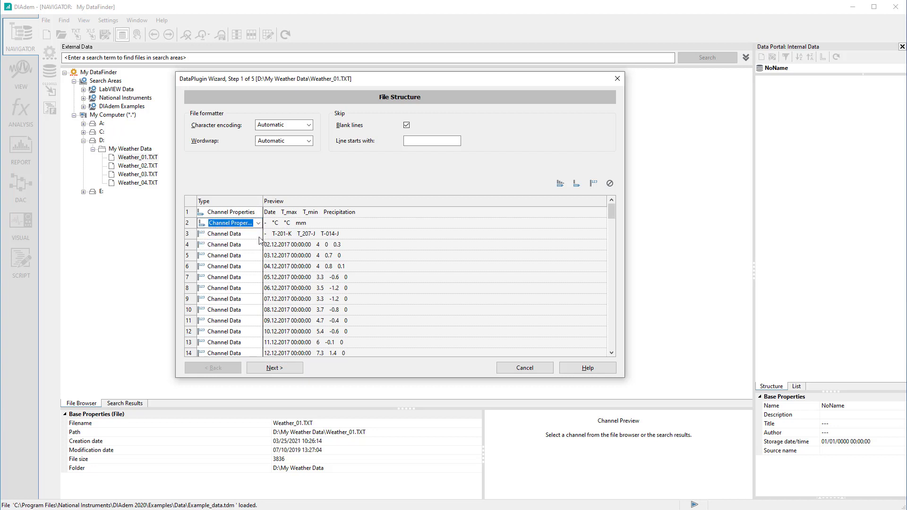
{"action": "left_click", "coordinate": [260, 235]}
{"action": "left_click", "coordinate": [259, 234]}
{"action": "left_click", "coordinate": [259, 235]}
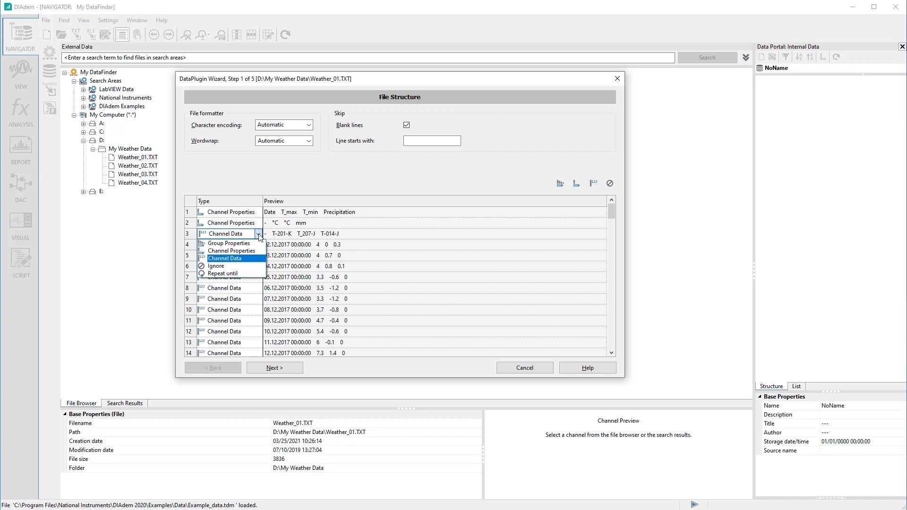
{"action": "left_click", "coordinate": [259, 254]}
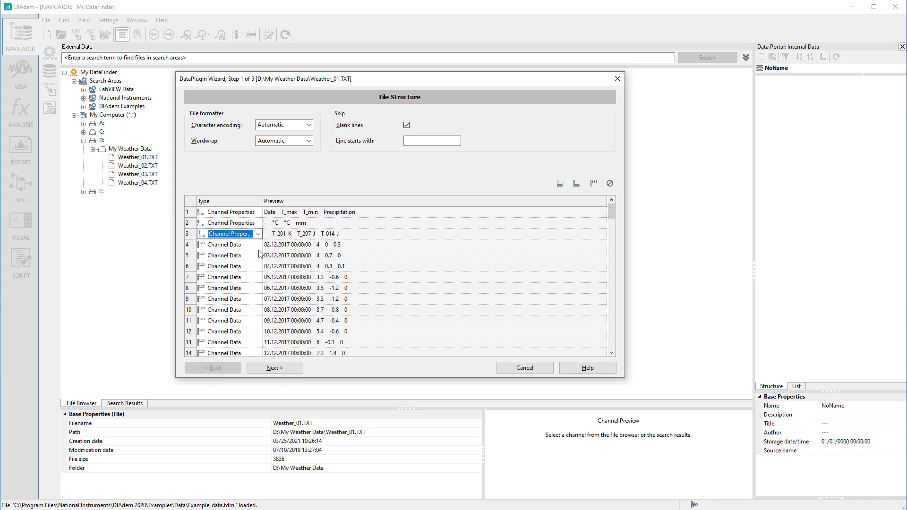
{"action": "left_click", "coordinate": [275, 368]}
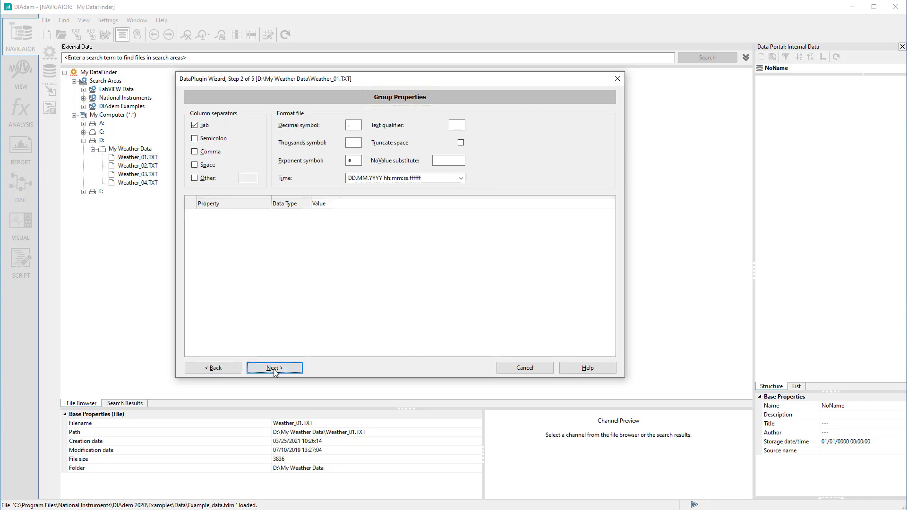
{"action": "left_click", "coordinate": [275, 369]}
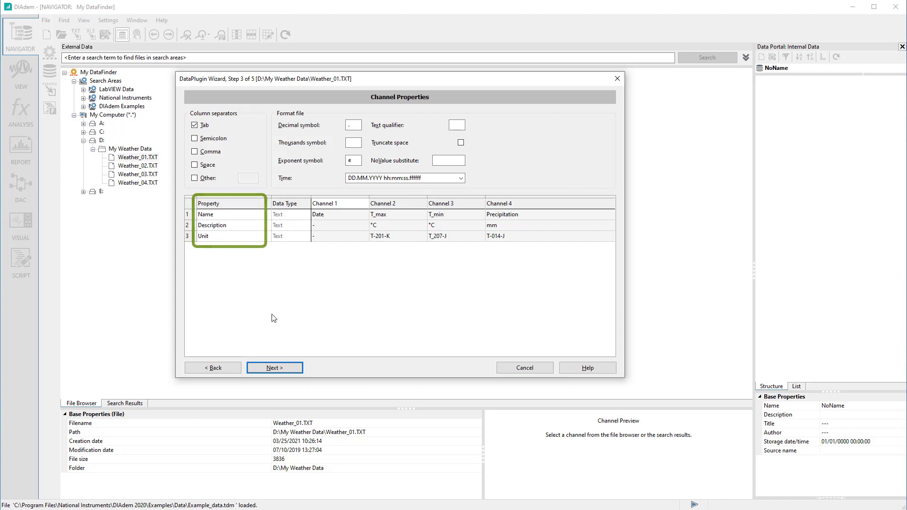
Assign the second channel property row to Unit and the third to a custom property SensorType, and continue to Channel Values
{"action": "left_click", "coordinate": [267, 226]}
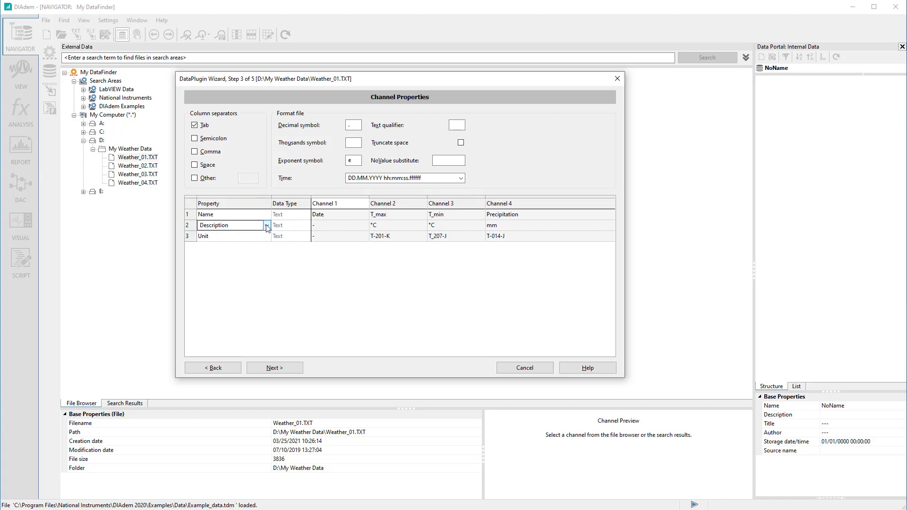
{"action": "left_click", "coordinate": [266, 227]}
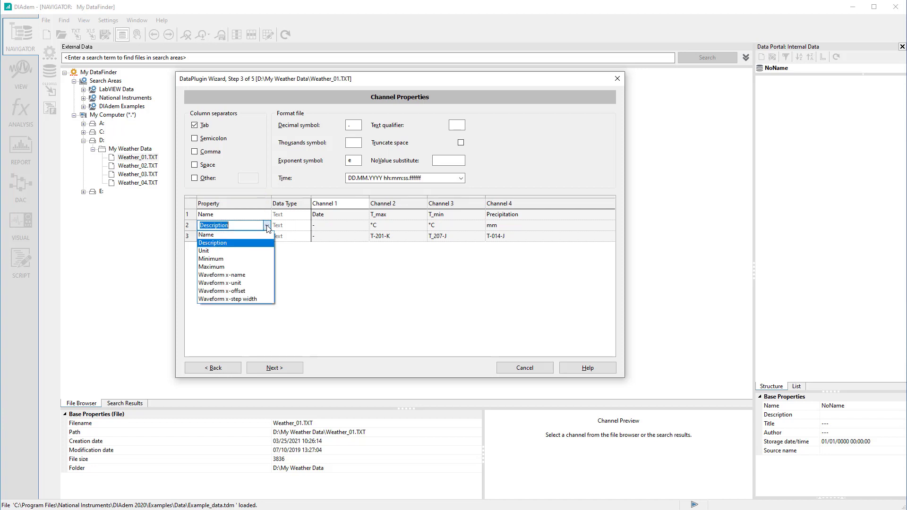
{"action": "left_click", "coordinate": [208, 251]}
{"action": "left_click", "coordinate": [232, 237]}
{"action": "left_click", "coordinate": [231, 235]}
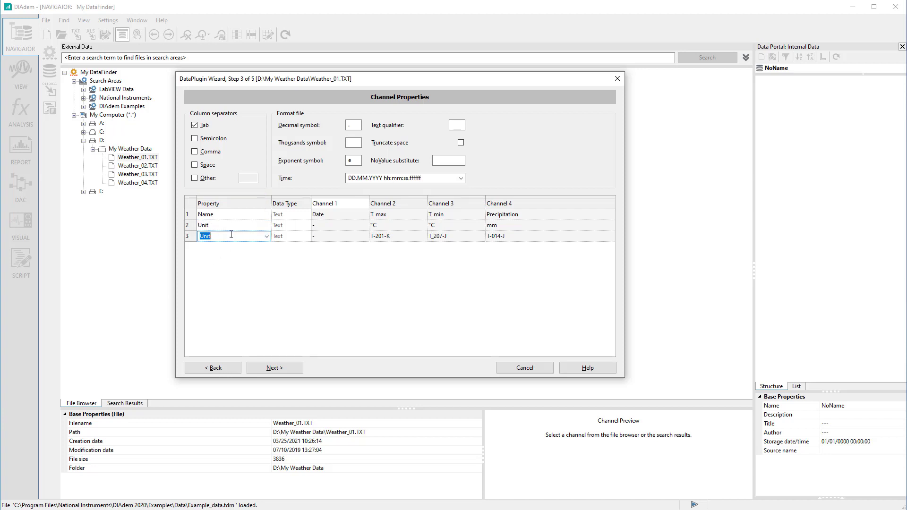
{"action": "type", "text": "SensorType"}
{"action": "left_click", "coordinate": [273, 368]}
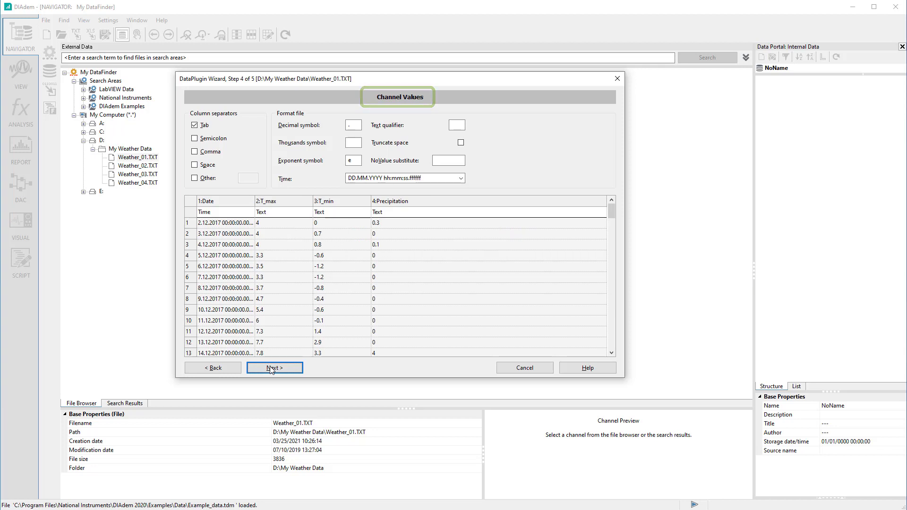
Set the data type of the T_max, T_min and Precipitation channels to Numeric and continue to the final wizard page
{"action": "left_click", "coordinate": [309, 213]}
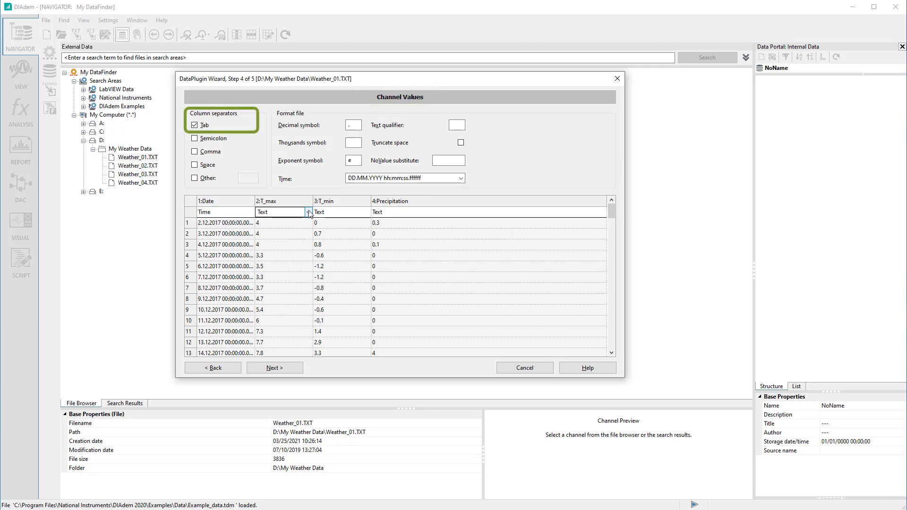
{"action": "left_click", "coordinate": [309, 213]}
{"action": "left_click", "coordinate": [279, 222]}
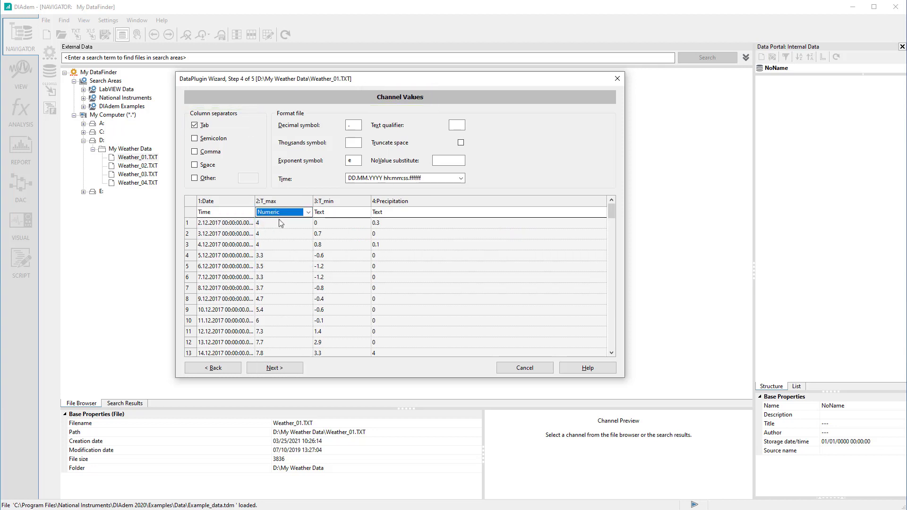
{"action": "left_click", "coordinate": [367, 213]}
{"action": "left_click", "coordinate": [367, 213]}
{"action": "left_click", "coordinate": [351, 223]}
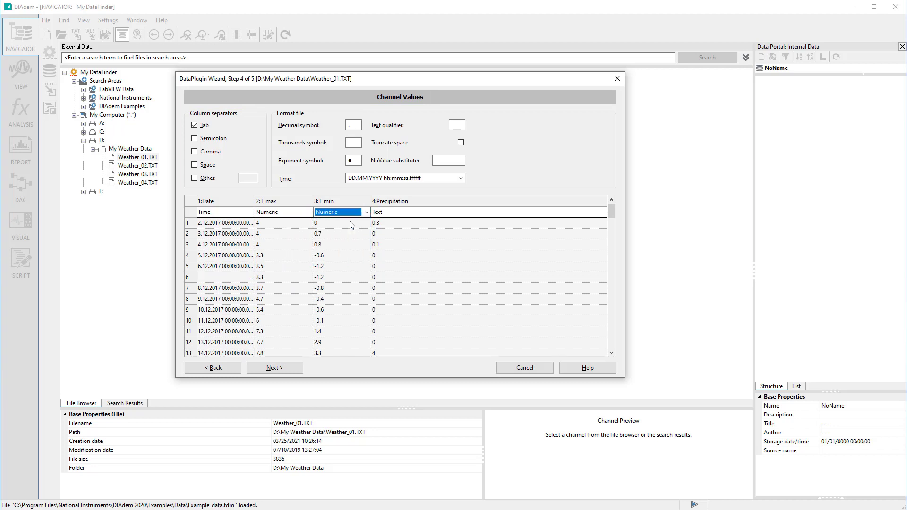
{"action": "left_click", "coordinate": [596, 213]}
{"action": "left_click", "coordinate": [602, 212]}
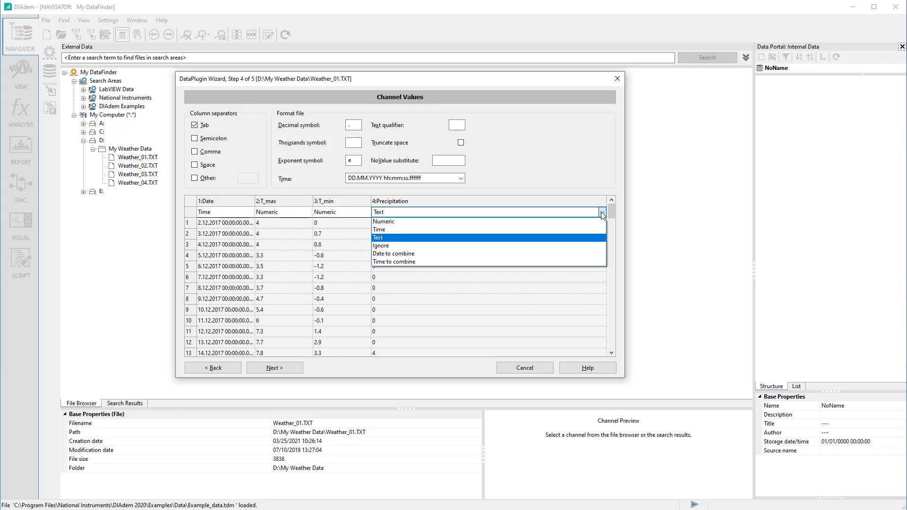
{"action": "left_click", "coordinate": [591, 222]}
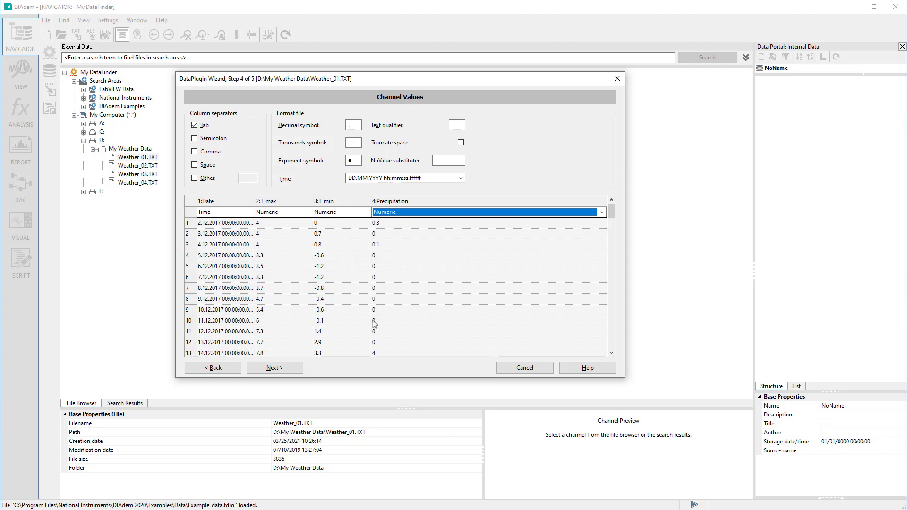
{"action": "left_click", "coordinate": [273, 368]}
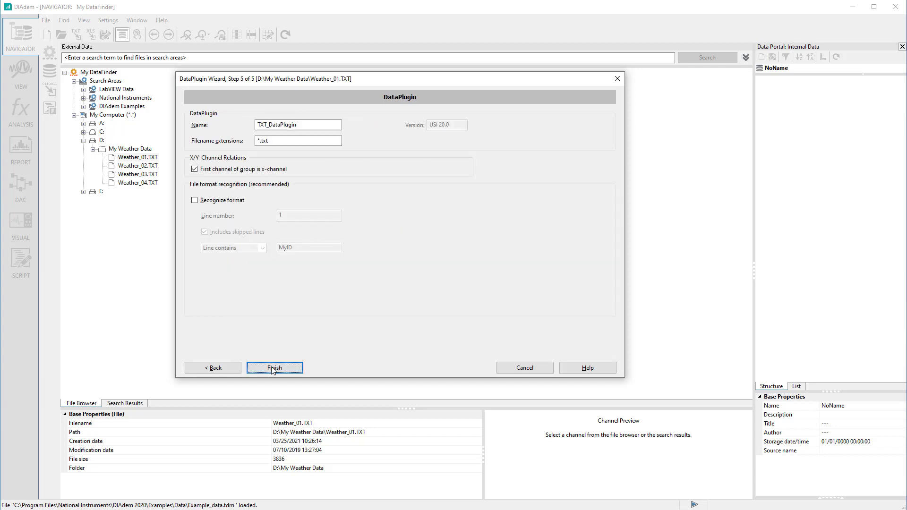
Name the DataPlugin MyWeatherData_TXT and finish the wizard
{"action": "left_click_drag", "start_coordinate": [336, 126], "coordinate": [236, 125]}
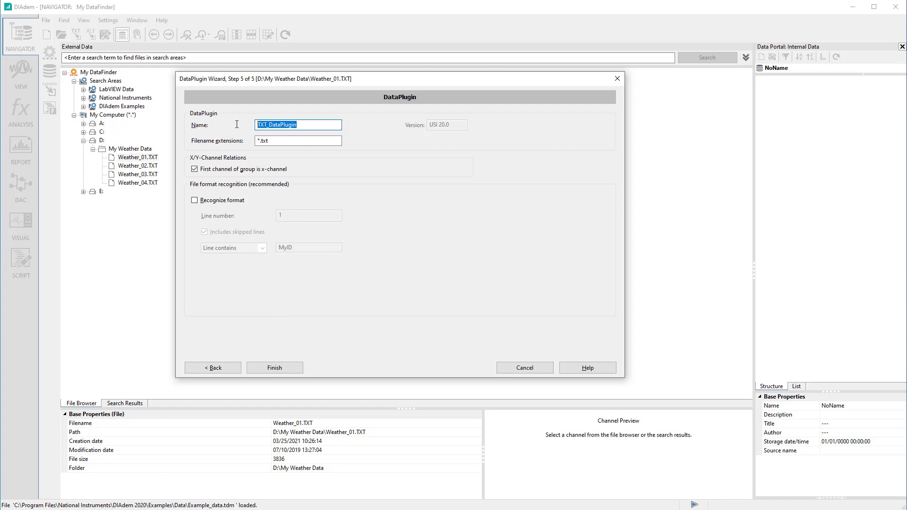
{"action": "type", "text": "WeatherData_TXT"}
{"action": "left_click", "coordinate": [274, 368]}
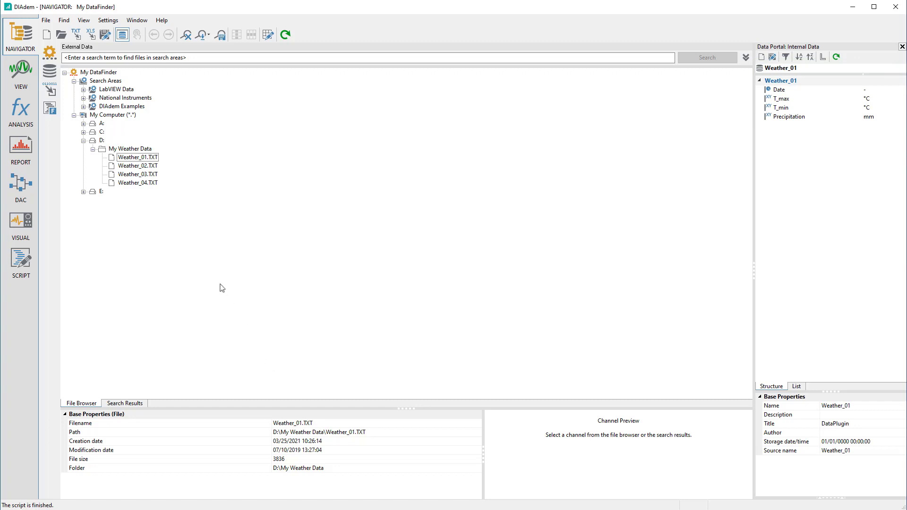
Add the folder D:\My Weather Data as a search area with the alias My Weather Data and start its indexing
{"action": "left_click", "coordinate": [132, 151]}
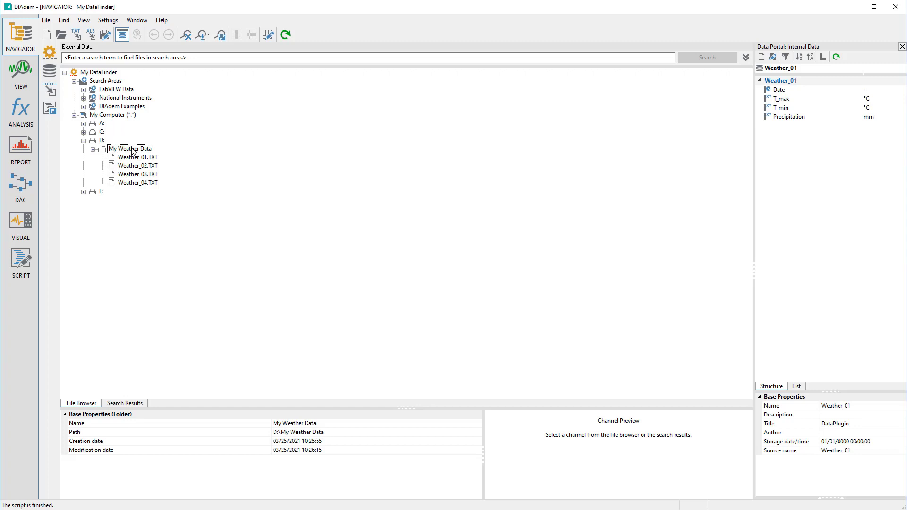
{"action": "right_click", "coordinate": [133, 151]}
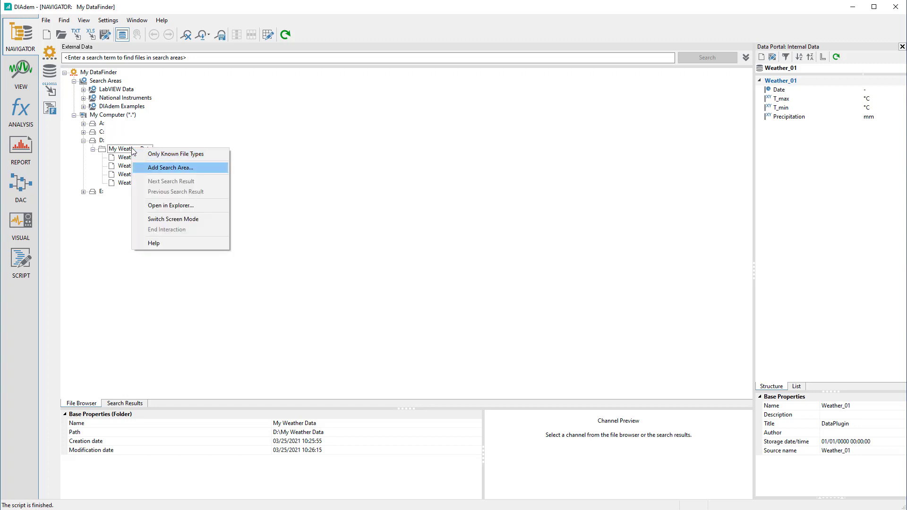
{"action": "left_click", "coordinate": [145, 168]}
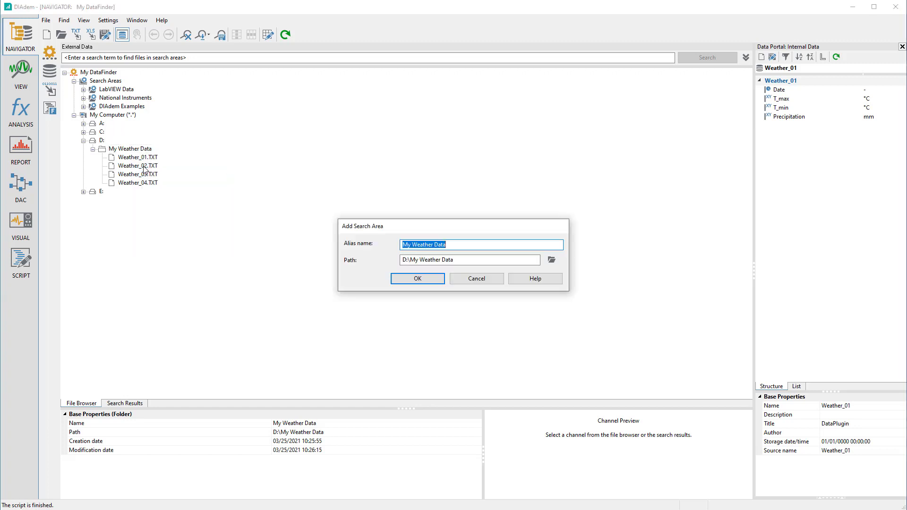
{"action": "left_click", "coordinate": [403, 280]}
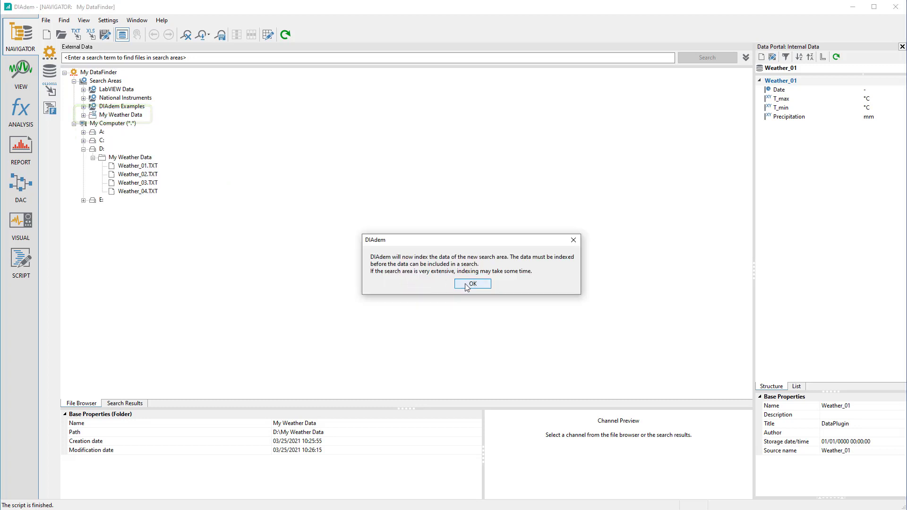
{"action": "left_click", "coordinate": [467, 286]}
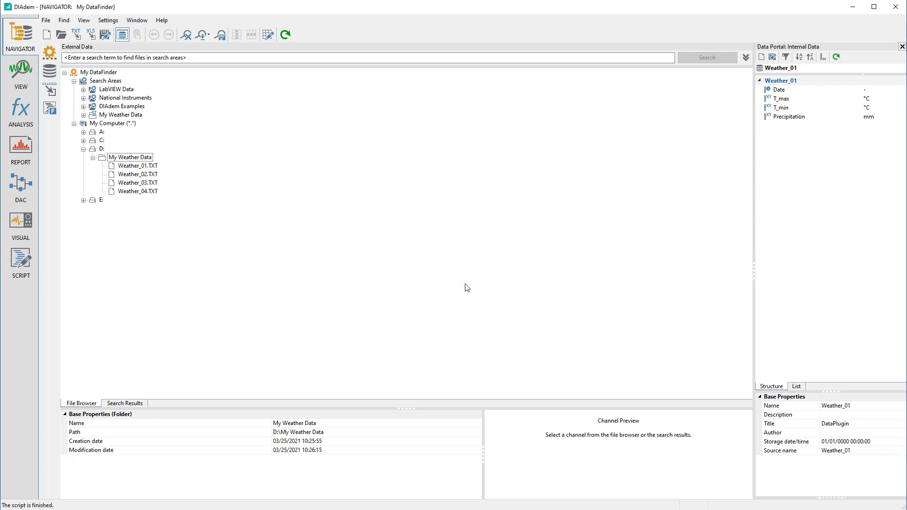
Examine the properties of Weather_01.TXT and its T_max and T_min channels in the My Weather Data search area
{"action": "left_click", "coordinate": [73, 123]}
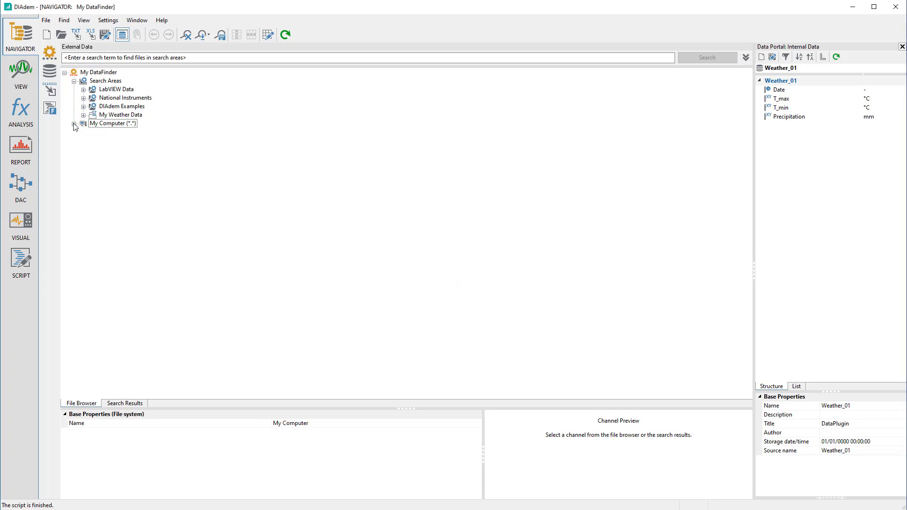
{"action": "left_click", "coordinate": [83, 116]}
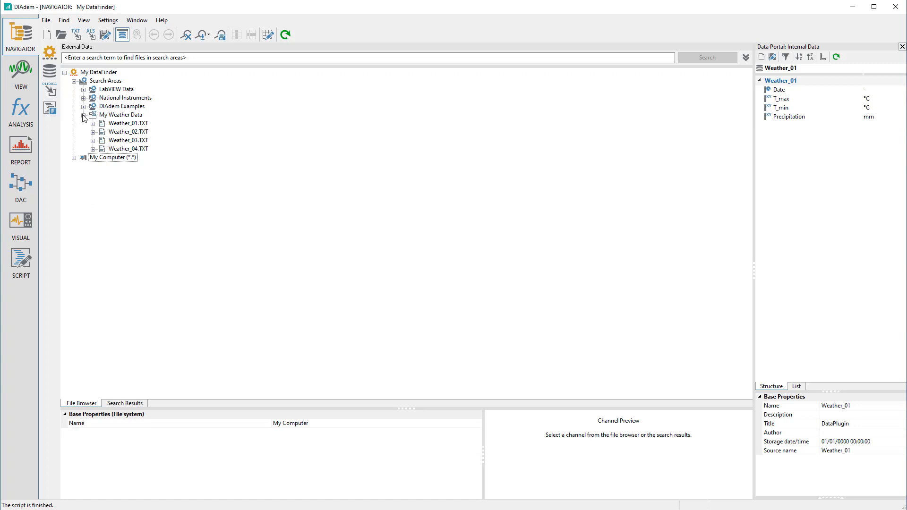
{"action": "left_click", "coordinate": [120, 125]}
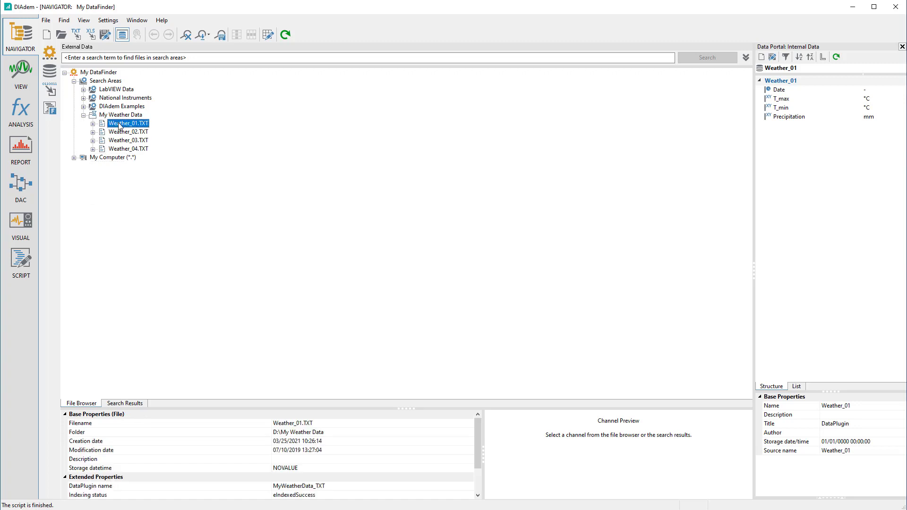
{"action": "left_click", "coordinate": [92, 124]}
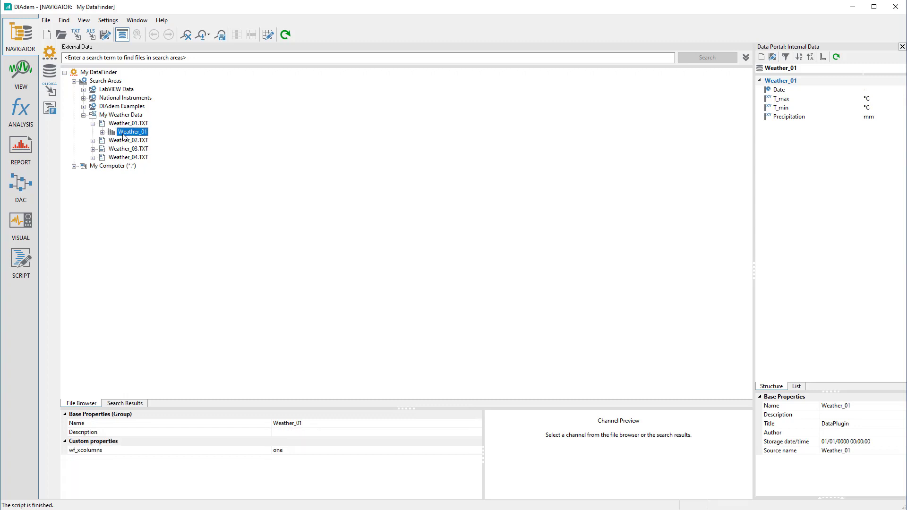
{"action": "left_click", "coordinate": [103, 133]}
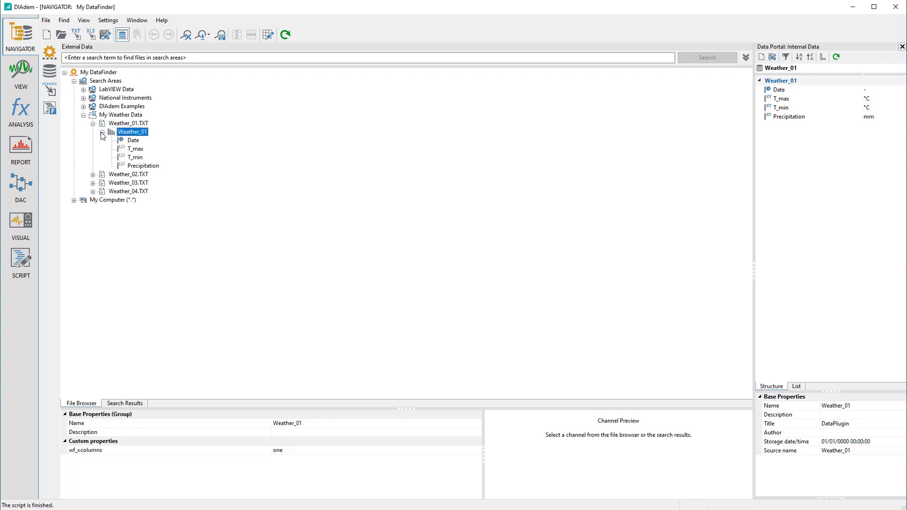
{"action": "left_click", "coordinate": [135, 151]}
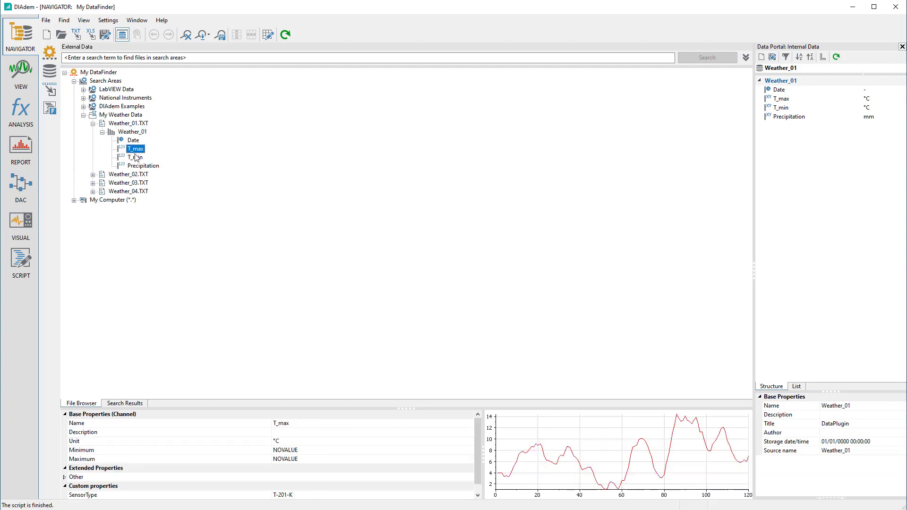
{"action": "left_click", "coordinate": [136, 159]}
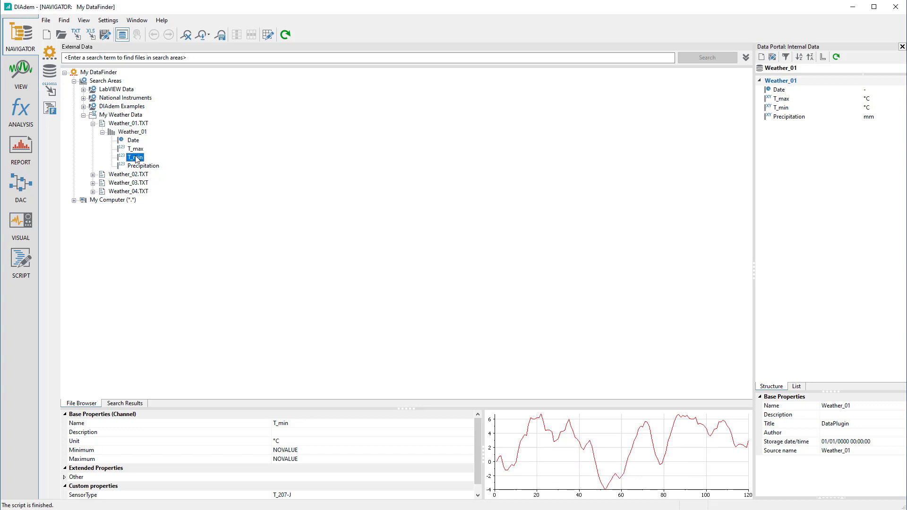
Load Weather_02.TXT, Weather_03.TXT and Weather_04.TXT from the search area into the Data Portal
{"action": "left_click_drag", "start_coordinate": [128, 175], "coordinate": [798, 203]}
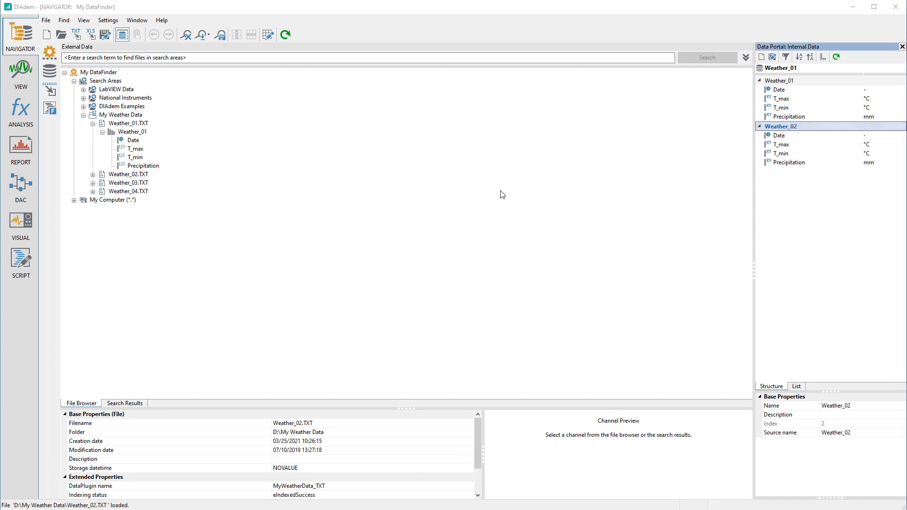
{"action": "left_click_drag", "start_coordinate": [124, 185], "coordinate": [798, 242]}
{"action": "left_click", "coordinate": [118, 192]}
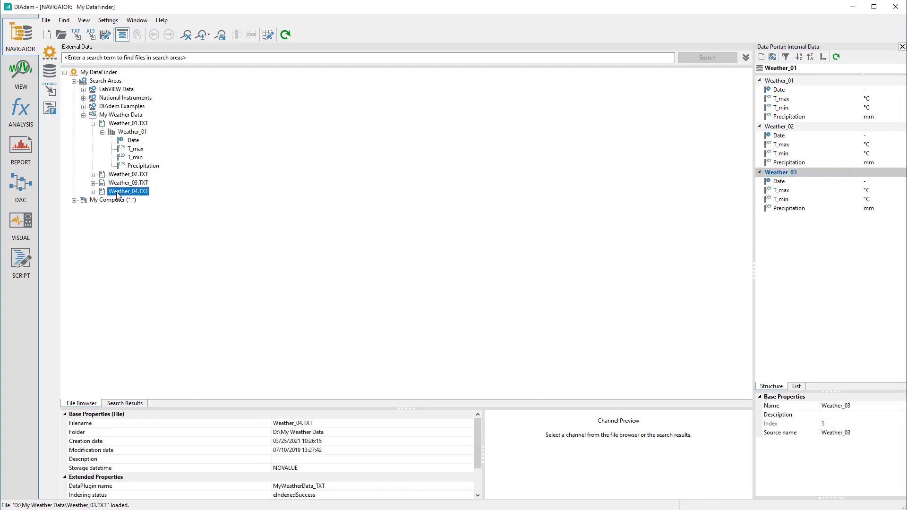
{"action": "left_click_drag", "start_coordinate": [118, 195], "coordinate": [809, 308]}
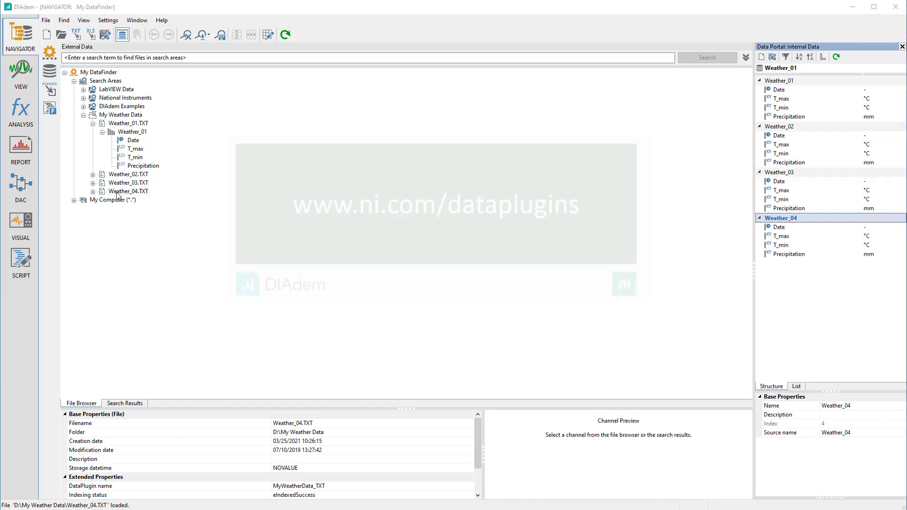